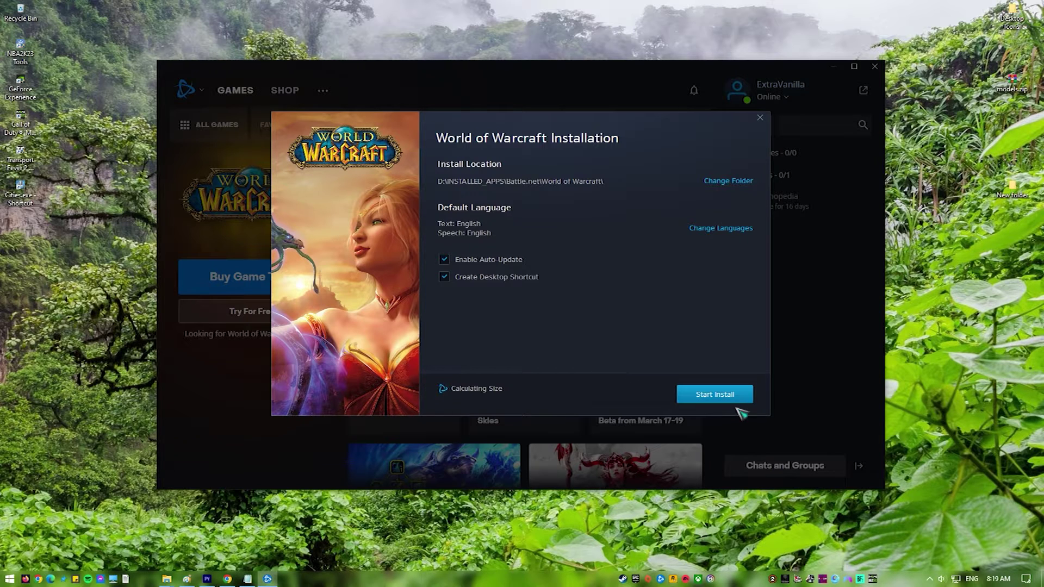
# Step: Begin the World of Warcraft install from the installation dialog
pyautogui.click(715, 395)
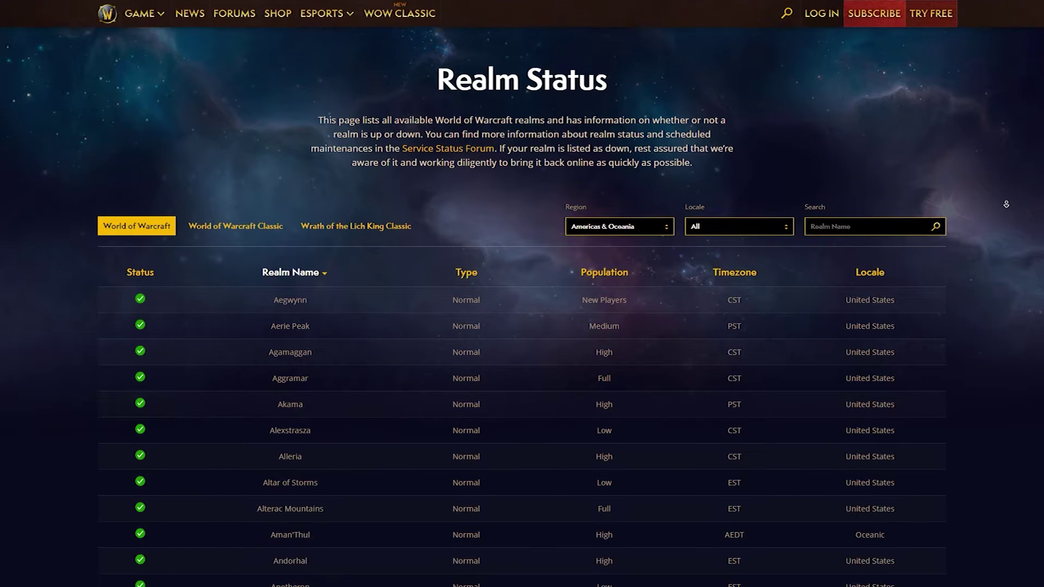
pyautogui.scroll(-2, 1007, 188)
pyautogui.scroll(-1, 1008, 189)
pyautogui.scroll(-1, 1007, 188)
pyautogui.scroll(-1, 1006, 184)
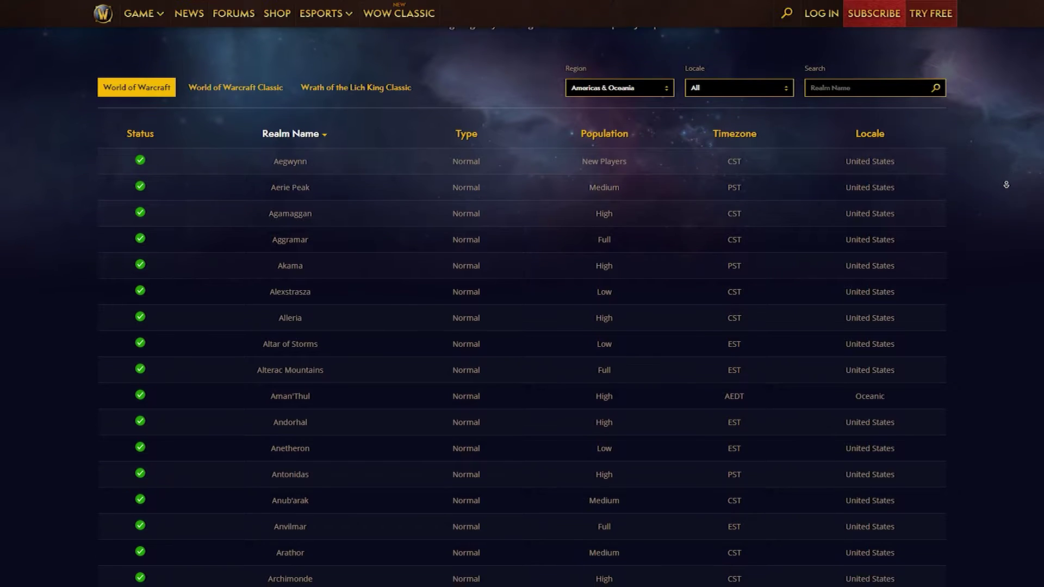
pyautogui.scroll(-1, 1006, 181)
pyautogui.scroll(-1, 1007, 181)
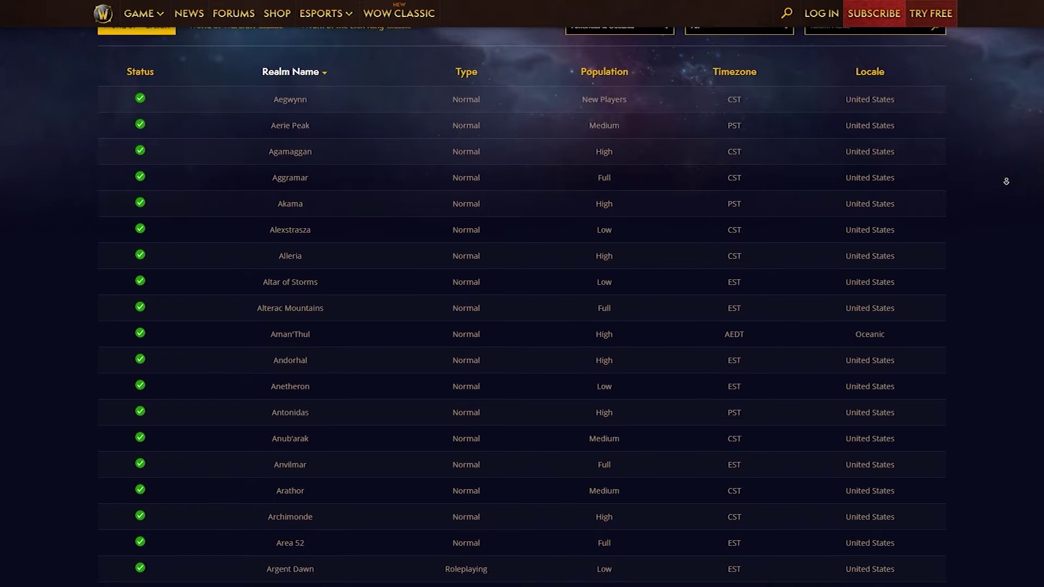
pyautogui.scroll(-1, 1007, 181)
pyautogui.scroll(-1, 1006, 183)
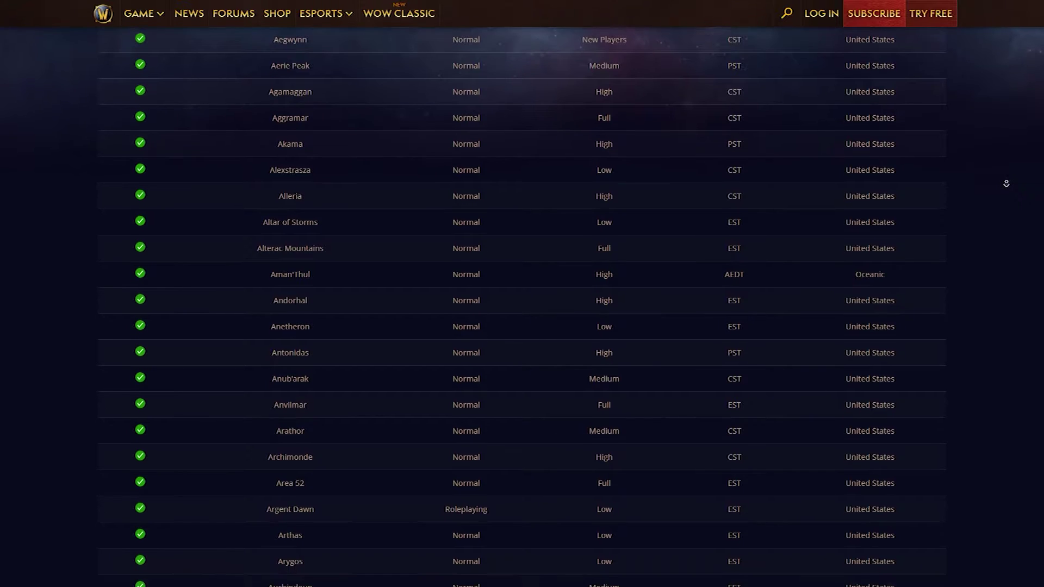
pyautogui.scroll(-1, 1007, 188)
pyautogui.scroll(-2, 1007, 190)
pyautogui.scroll(-4, 1007, 245)
pyautogui.scroll(-4, 1014, 340)
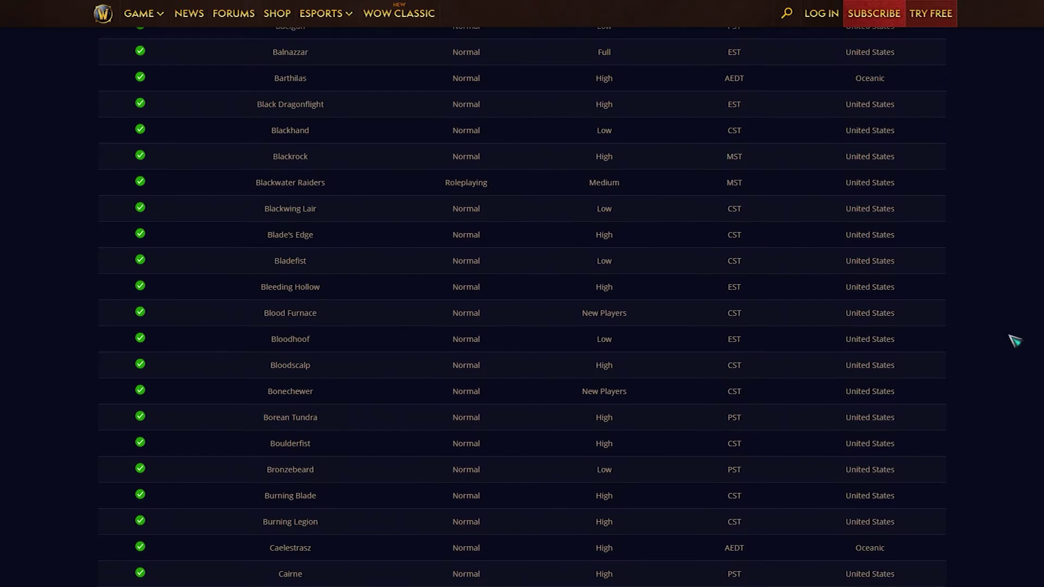
pyautogui.scroll(5, 1037, 376)
pyautogui.scroll(5, 1037, 375)
pyautogui.scroll(5, 1037, 375)
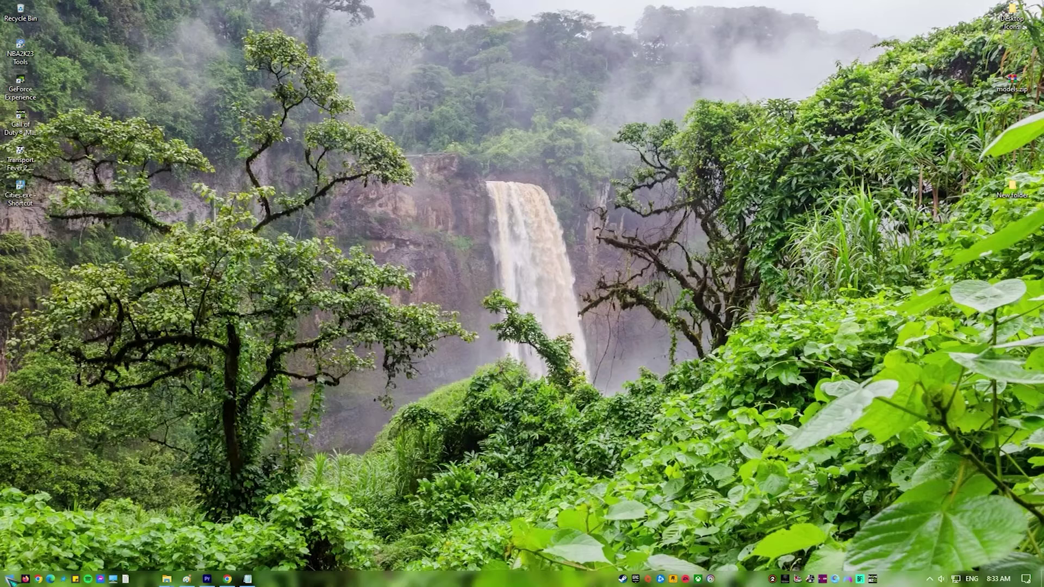
# Step: Bring up the Start button's quick menu of system tools
pyautogui.rightClick(11, 579)
# Step: Update the Realtek wireless adapter's driver using Device Manager's automatic driver search
pyautogui.click(82, 346)
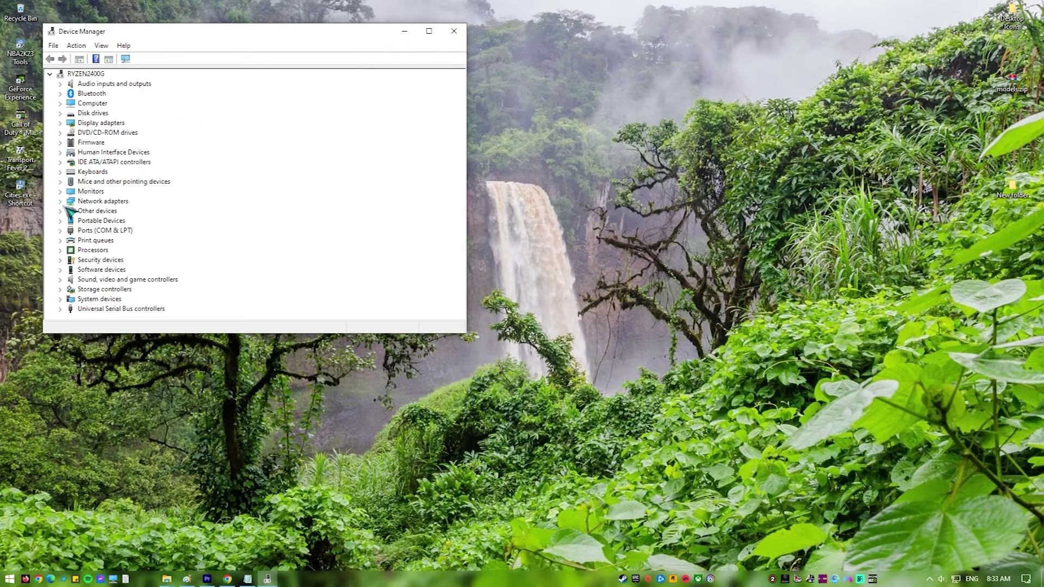
pyautogui.click(60, 201)
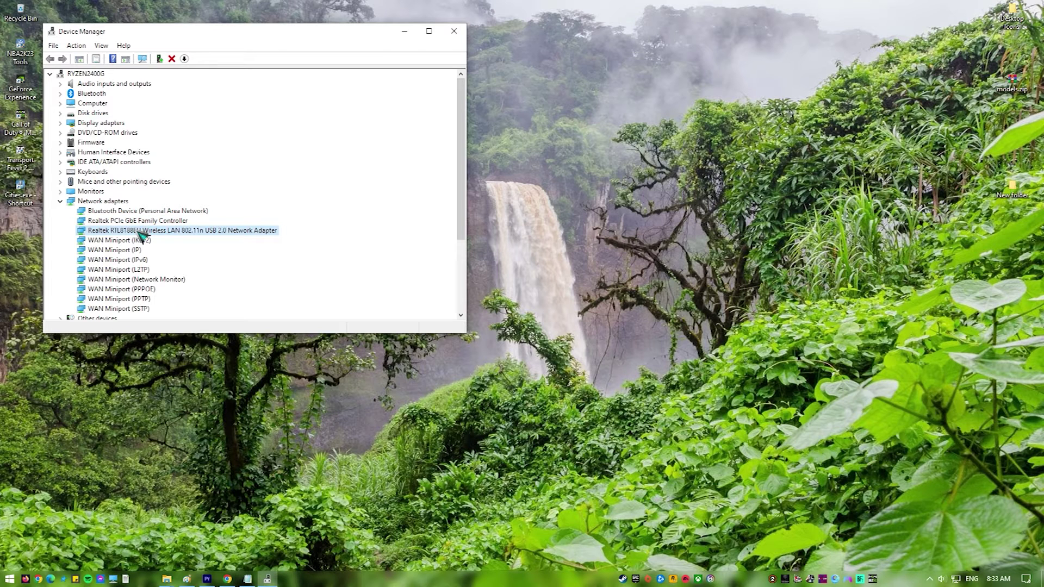
pyautogui.rightClick(138, 230)
pyautogui.click(204, 239)
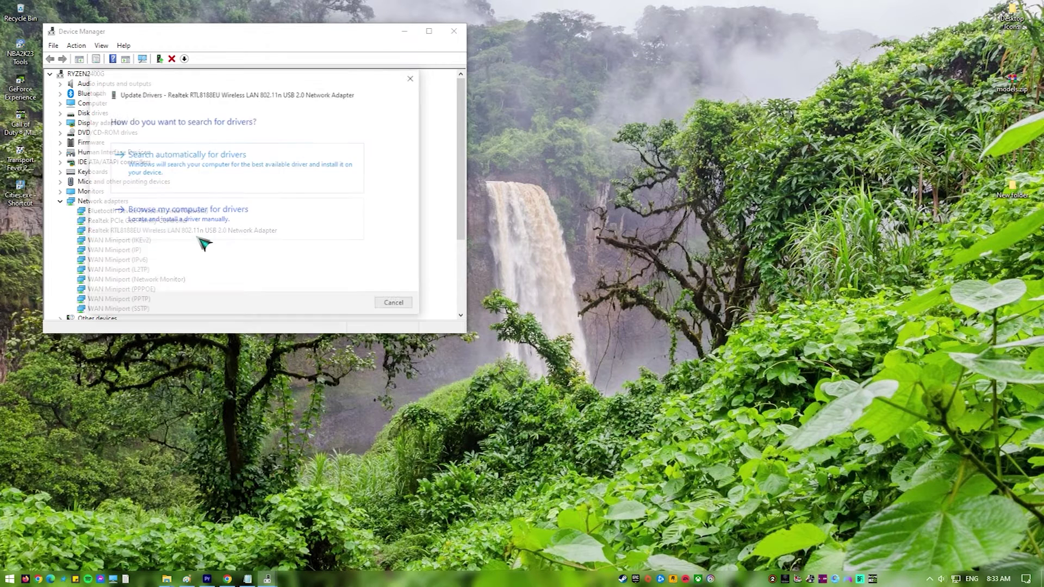
pyautogui.click(236, 163)
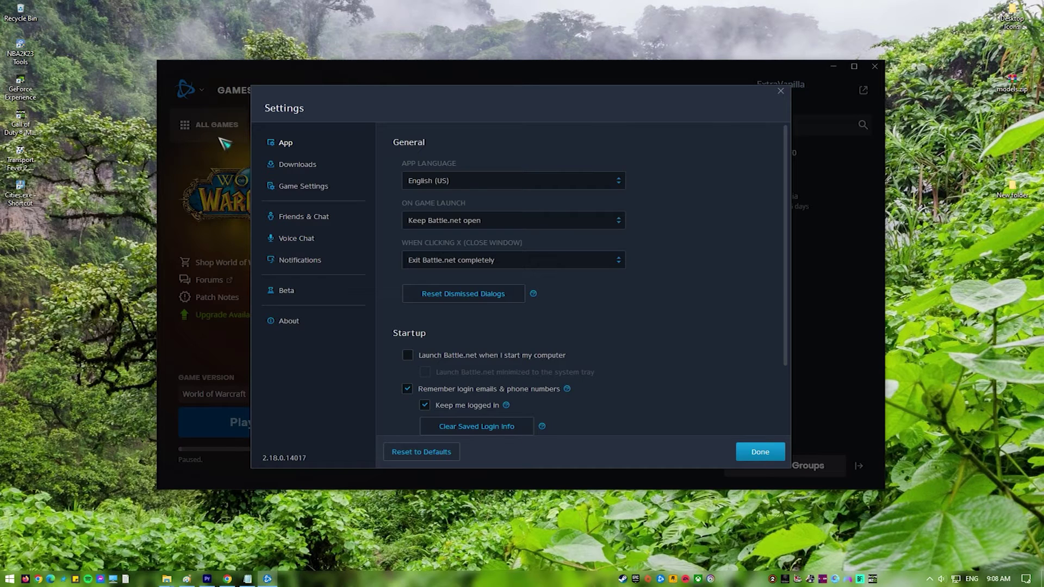
# Step: Show the Downloads section of Battle.net Settings
pyautogui.click(292, 167)
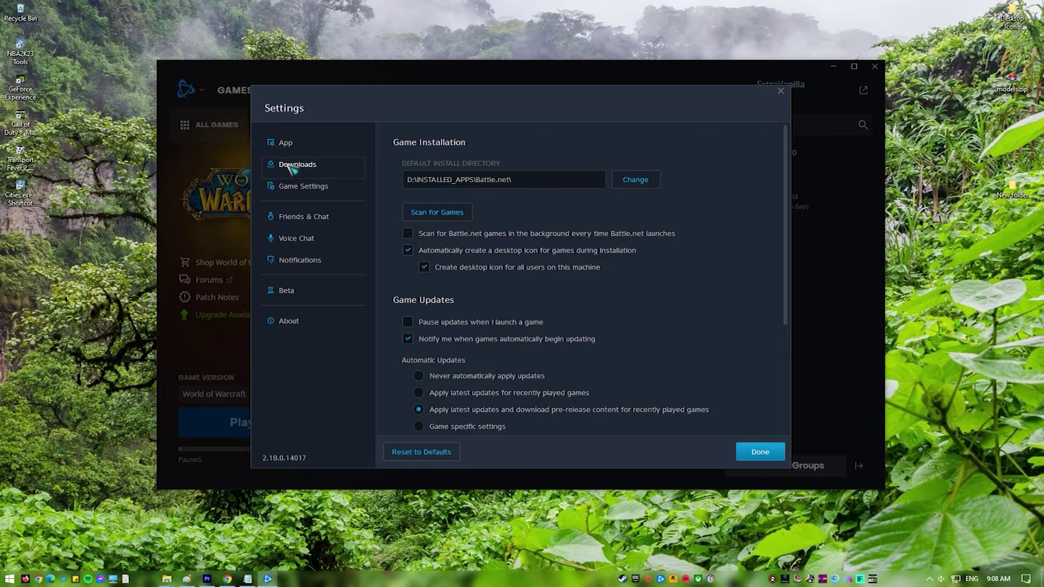
pyautogui.scroll(-4, 628, 318)
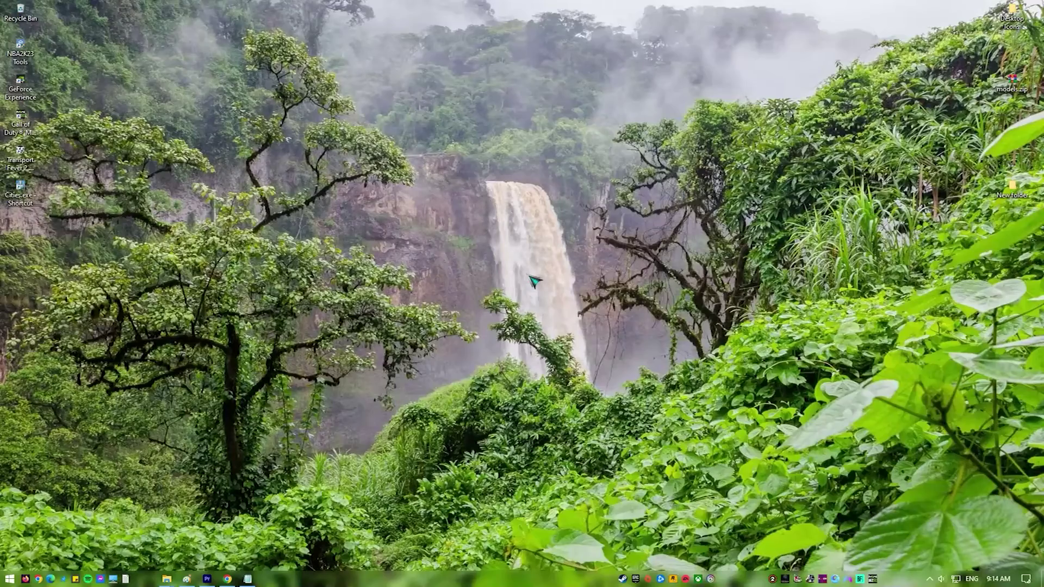
# Step: Open the Ethernet connection's properties from Control Panel's Network and Sharing Center
pyautogui.press('super')
pyautogui.write('control')
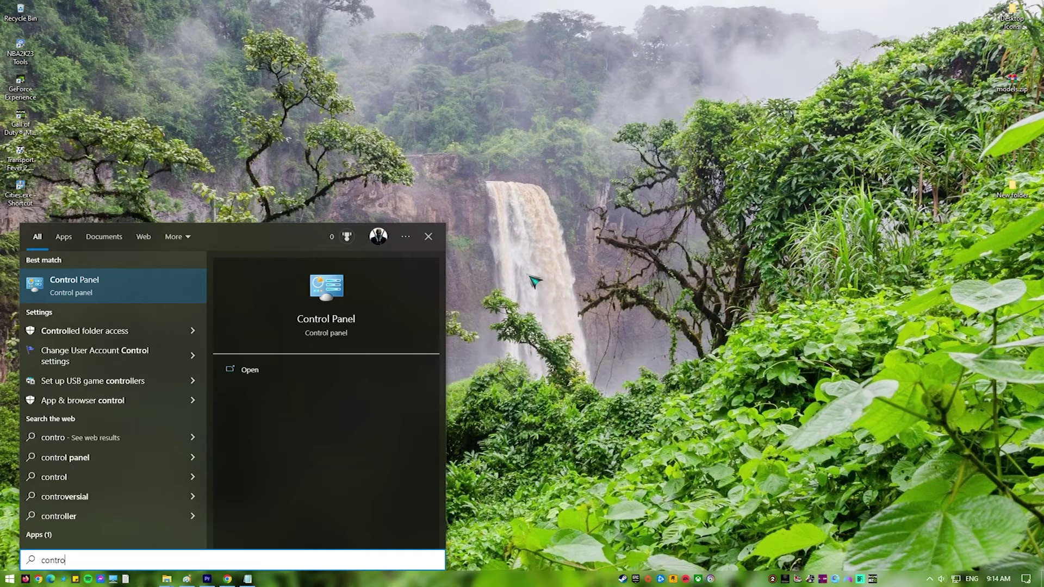
pyautogui.press('Return')
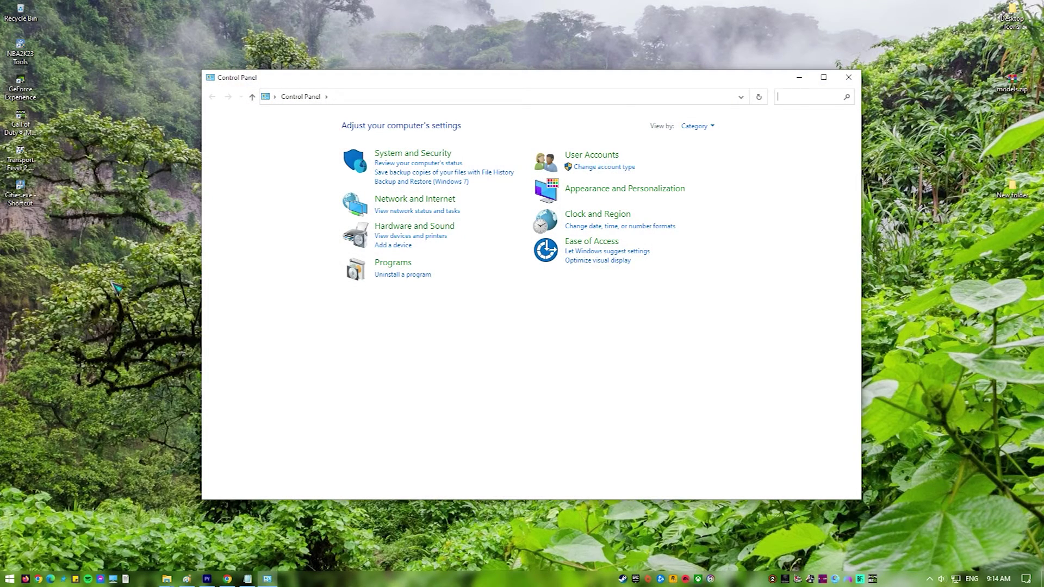
pyautogui.click(408, 199)
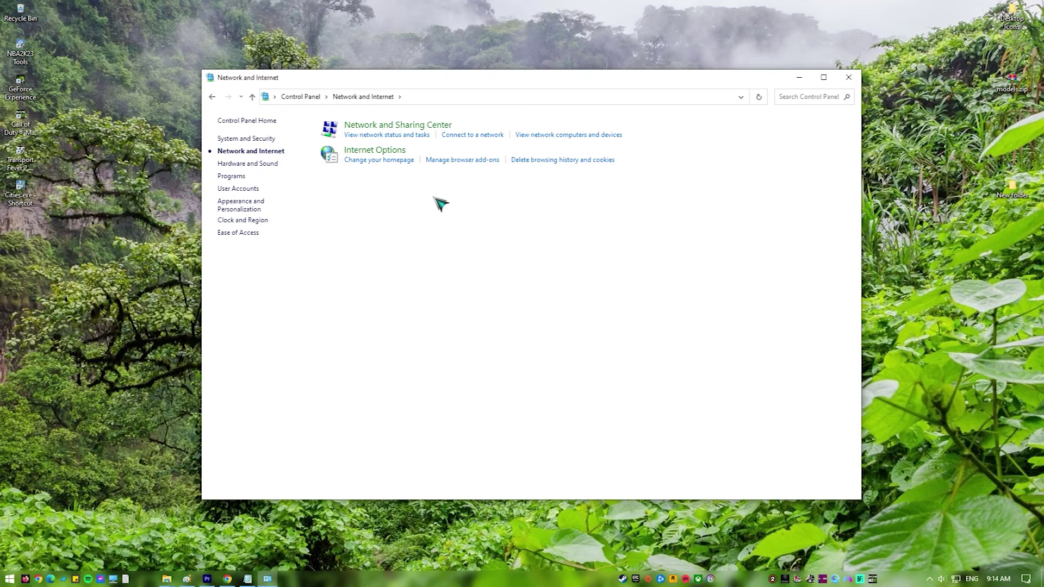
pyautogui.click(424, 129)
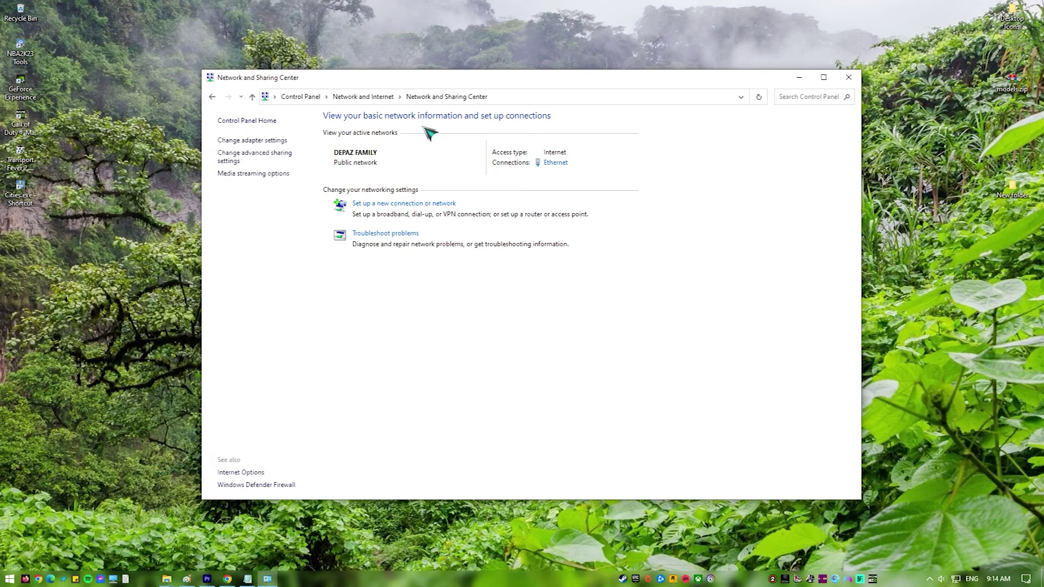
pyautogui.click(555, 162)
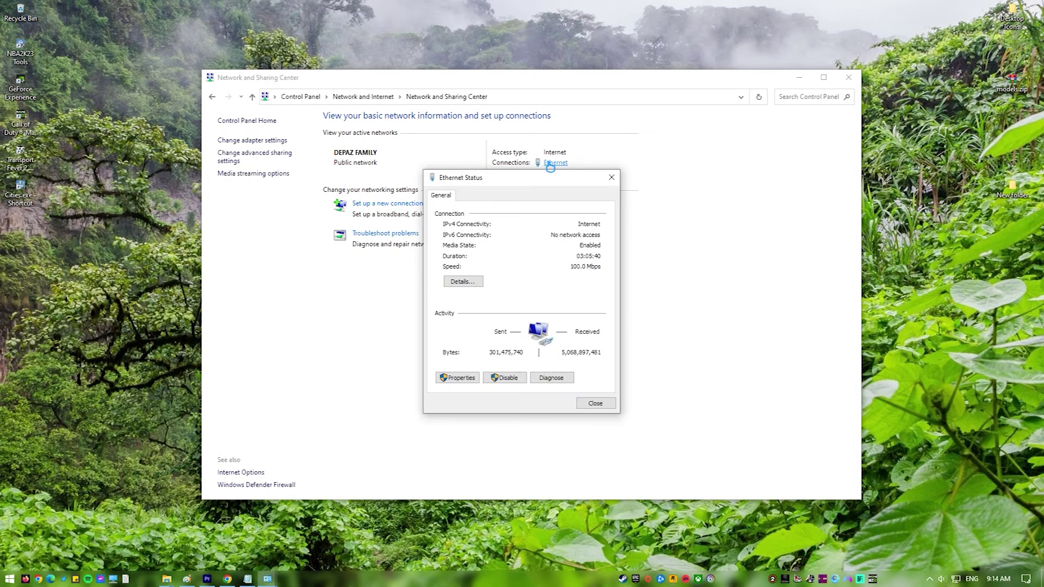
pyautogui.click(455, 378)
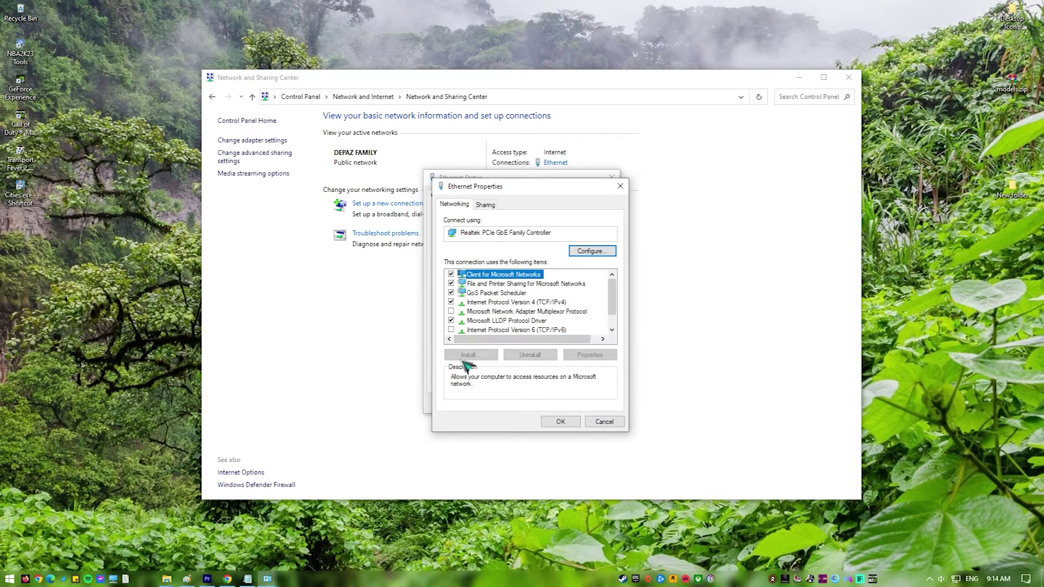
# Step: Set IPv4 DNS to 8.8.8.8 and 8.8.4.4, with validate-on-exit enabled
pyautogui.doubleClick(522, 302)
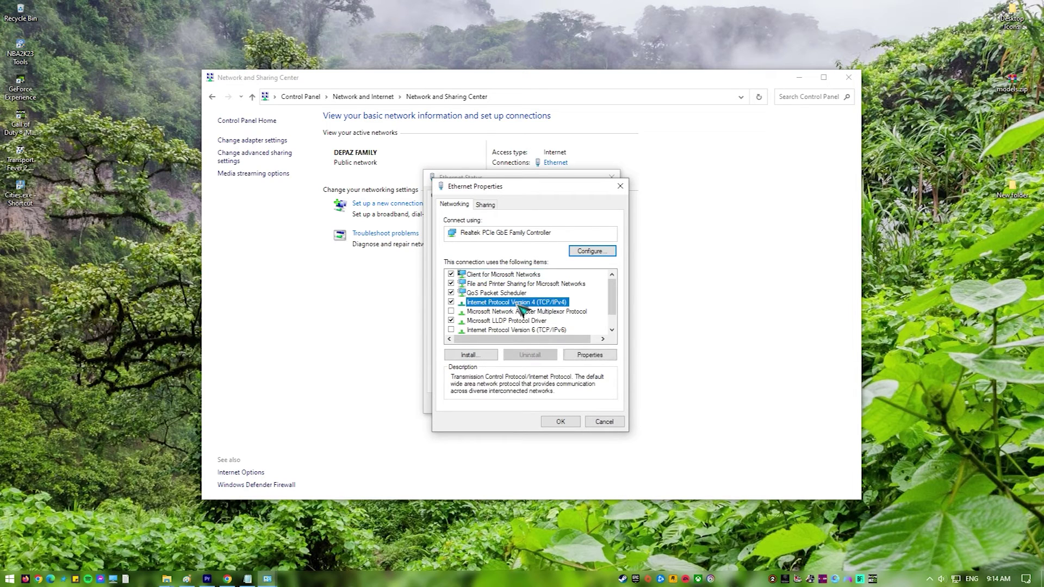
pyautogui.click(471, 379)
pyautogui.click(582, 393)
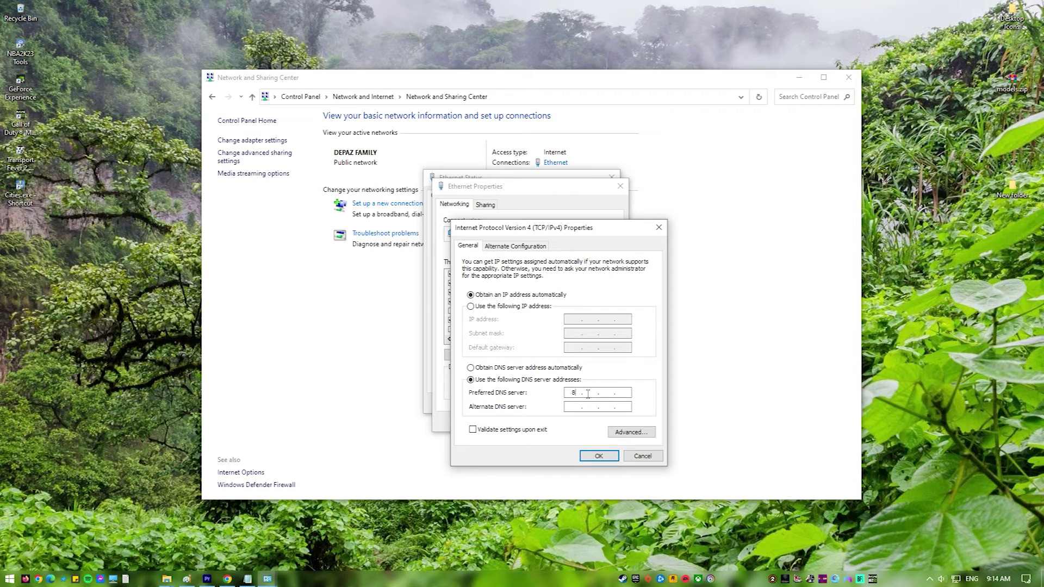
pyautogui.click(575, 406)
pyautogui.write('8.')
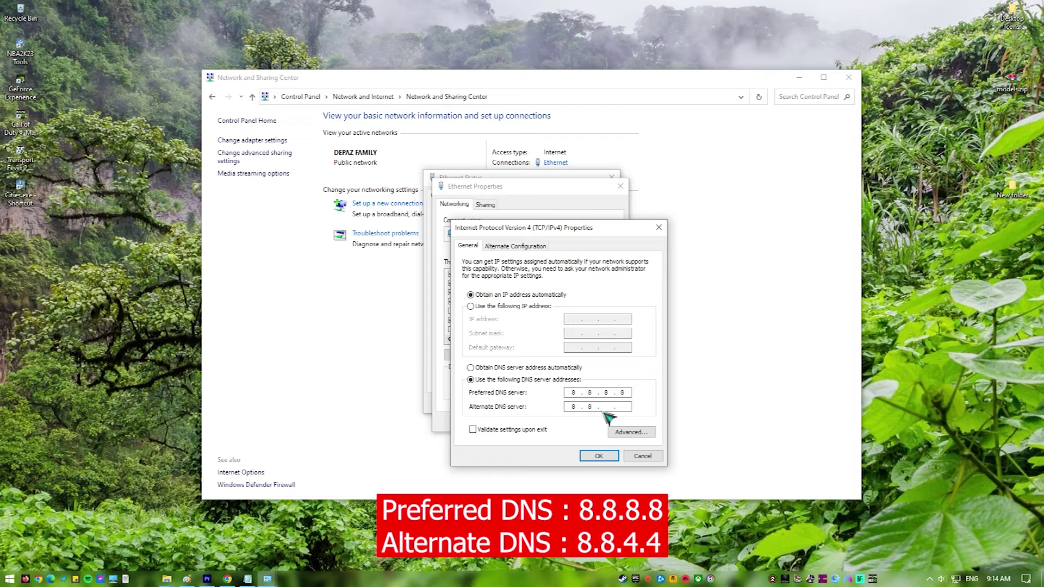
pyautogui.write('4')
pyautogui.click(472, 430)
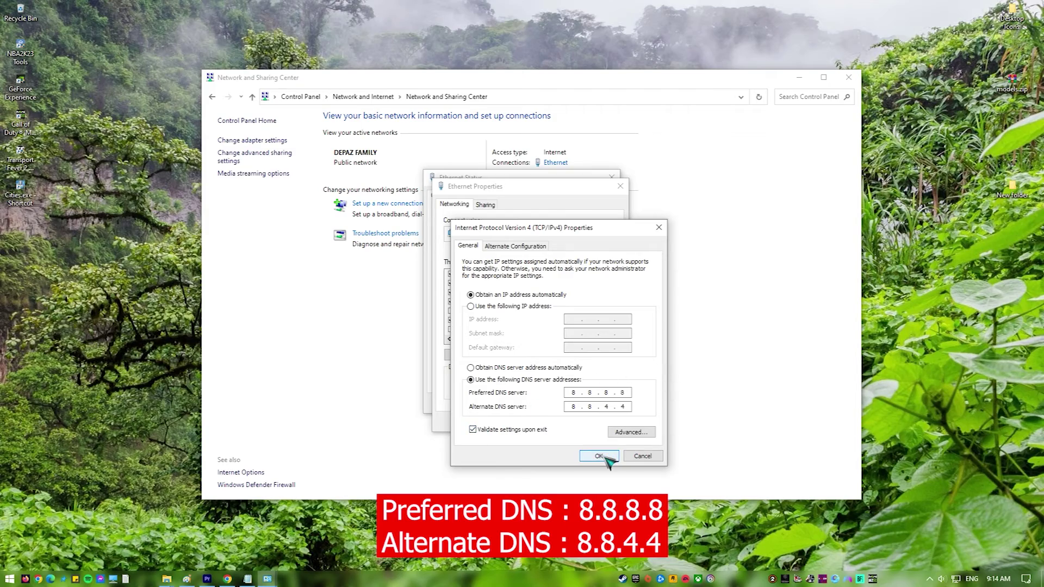